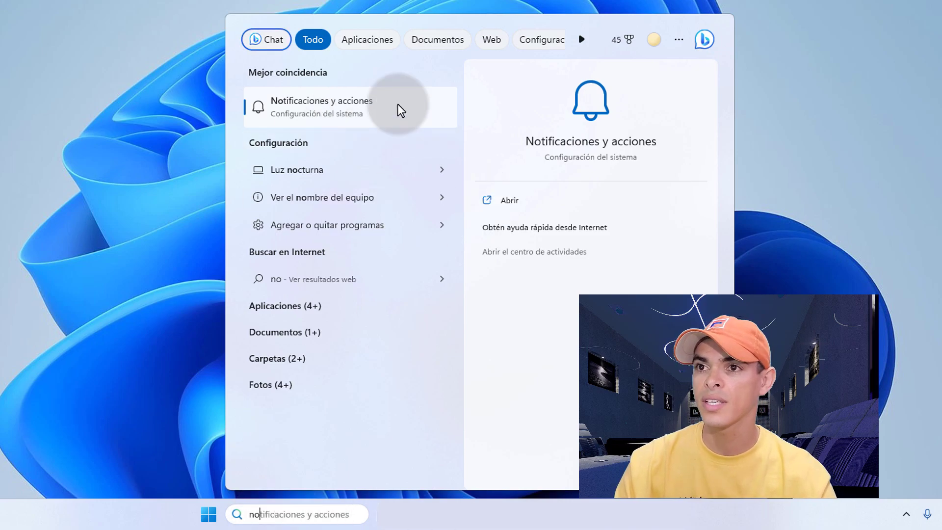
Open the Notificaciones y acciones system settings and review the notification status of each listed application.
left_click(609, 152)
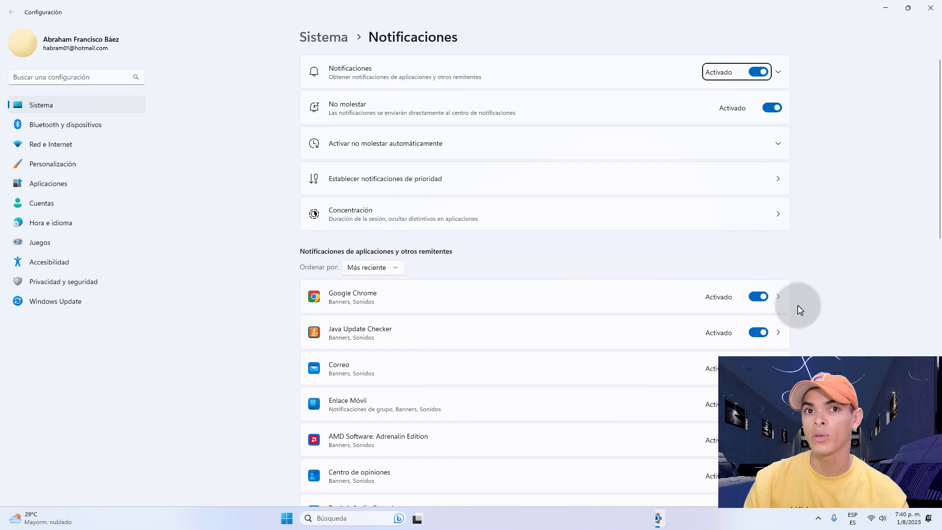
scroll(792, 297, "down", 3)
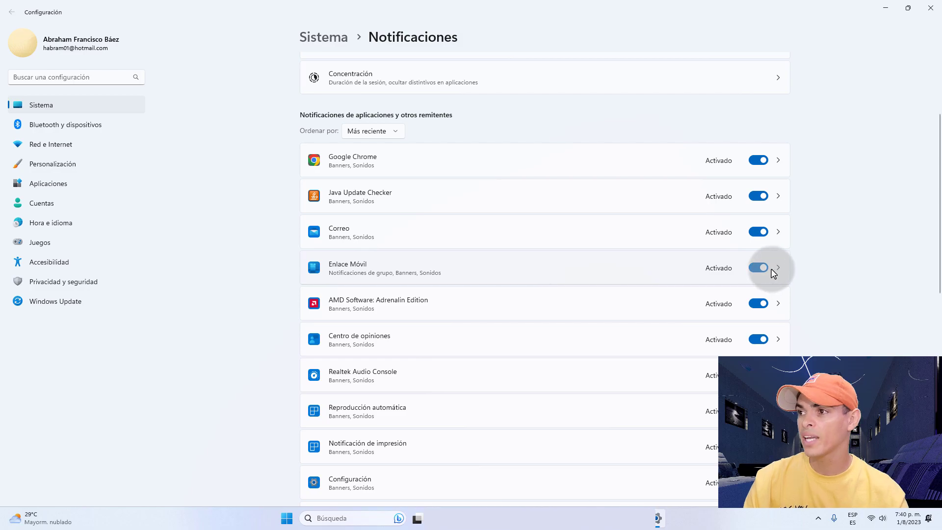
scroll(774, 273, "down", 4)
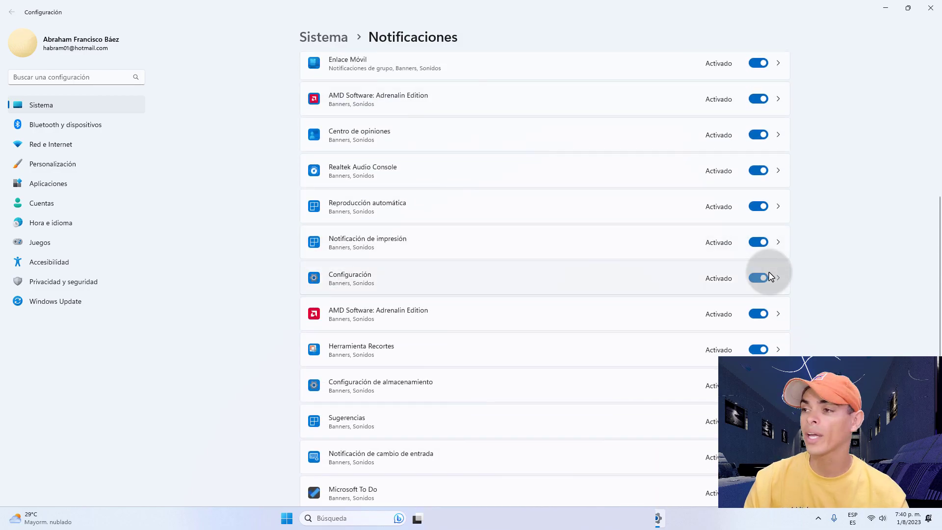
scroll(770, 276, "down", 4)
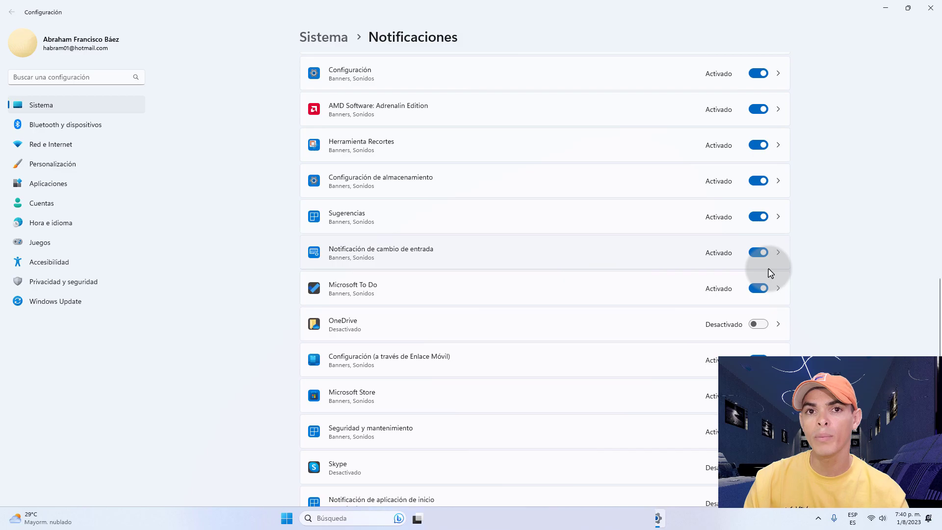
scroll(770, 272, "down", 1)
scroll(771, 271, "up", 1)
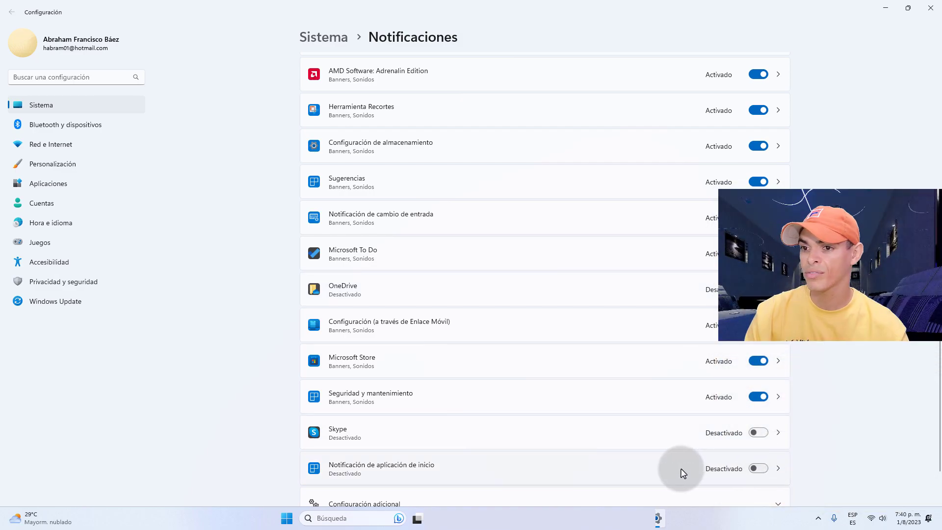
scroll(785, 442, "down", 2)
scroll(819, 391, "up", 6)
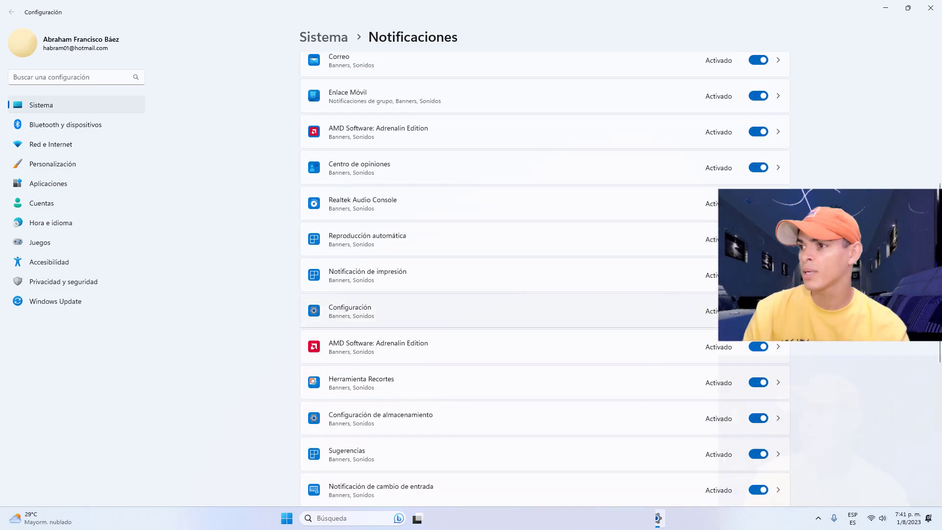
Switch the notifications of the Configuración sender off and back on.
left_click(759, 311)
left_click(760, 311)
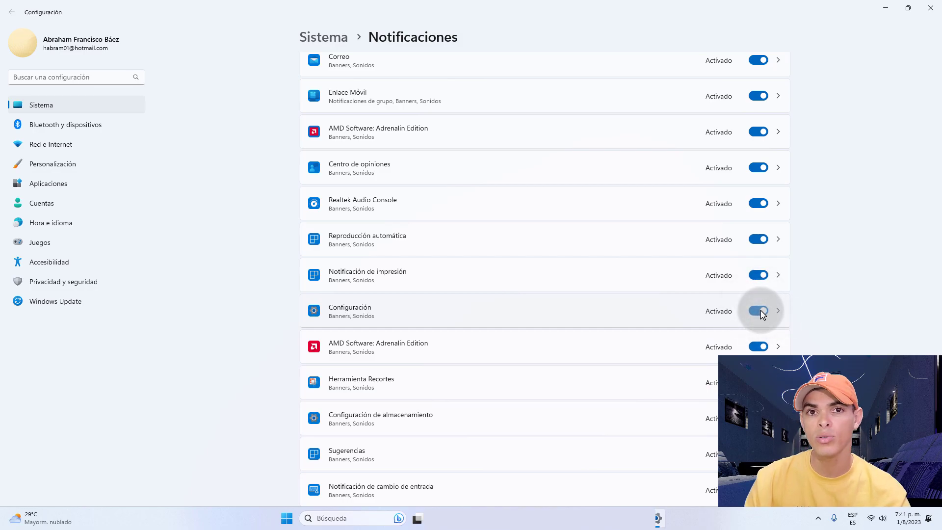
left_click(760, 311)
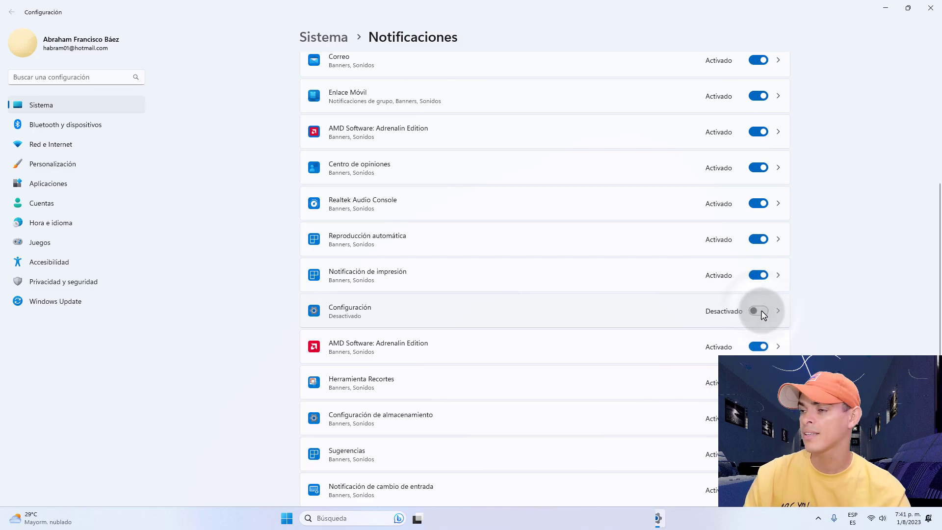
left_click(761, 311)
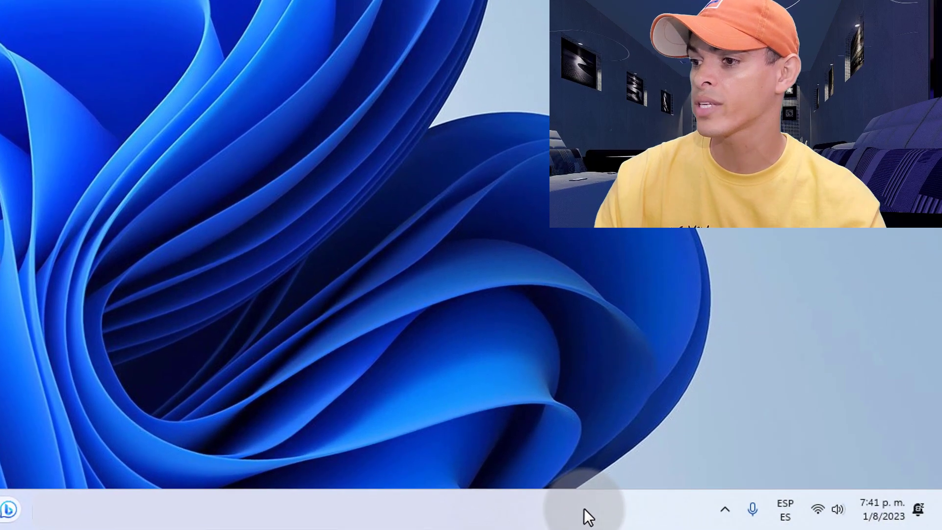
Open the Task Manager (Administrador de tareas) and show its Aplicaciones de arranque page.
right_click(584, 509)
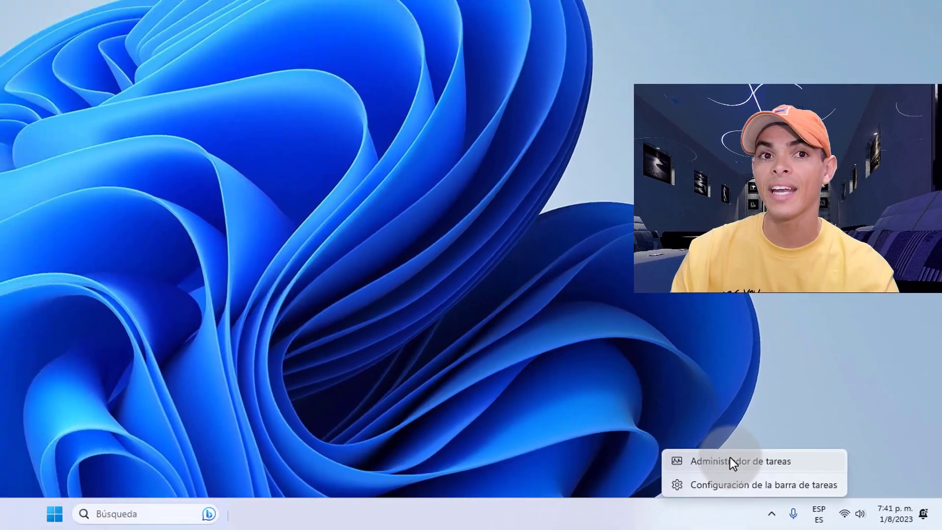
left_click(730, 461)
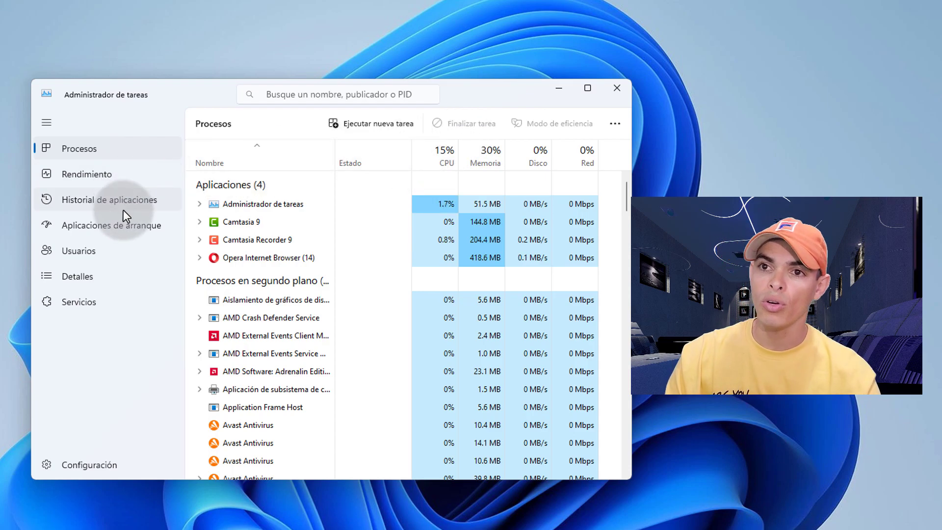
left_click(87, 226)
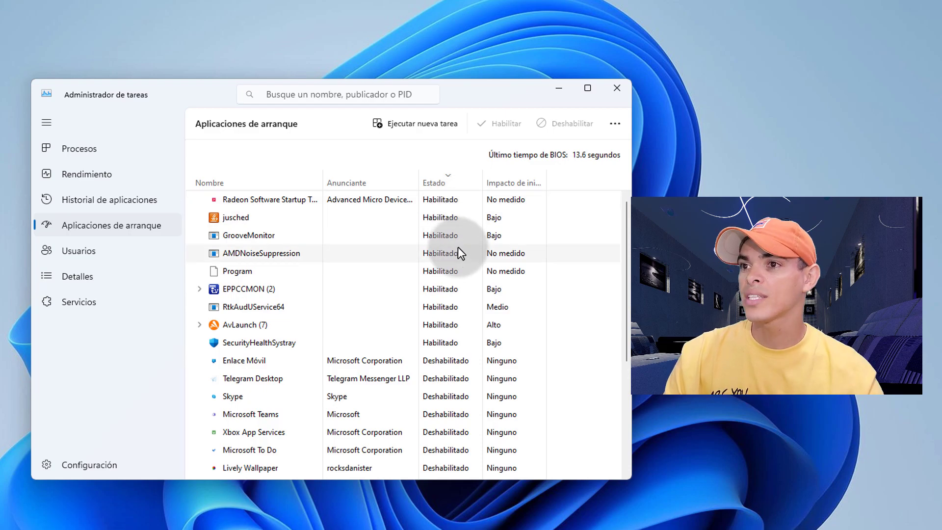
Examine the full list of startup applications, comparing each one's status and startup impact.
scroll(440, 249, "down", 1)
scroll(447, 304, "down", 3)
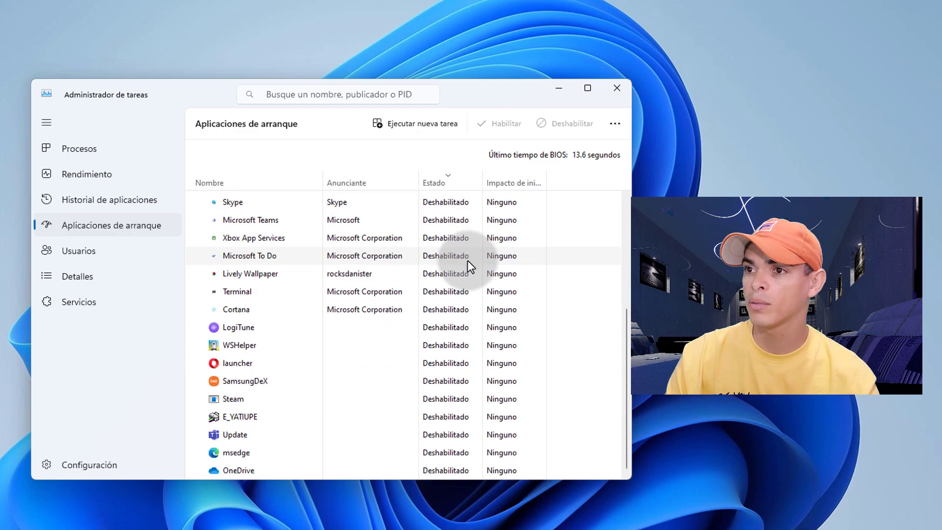
scroll(431, 291, "up", 2)
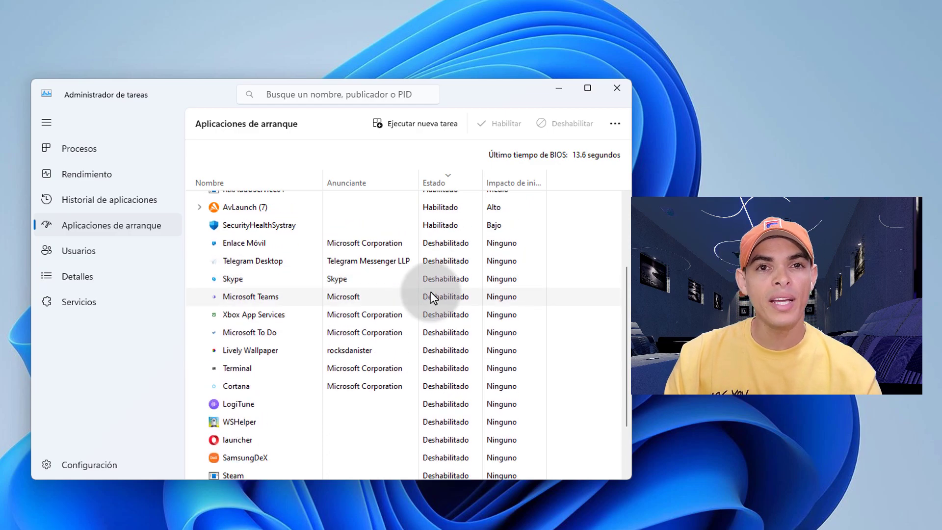
scroll(444, 282, "up", 2)
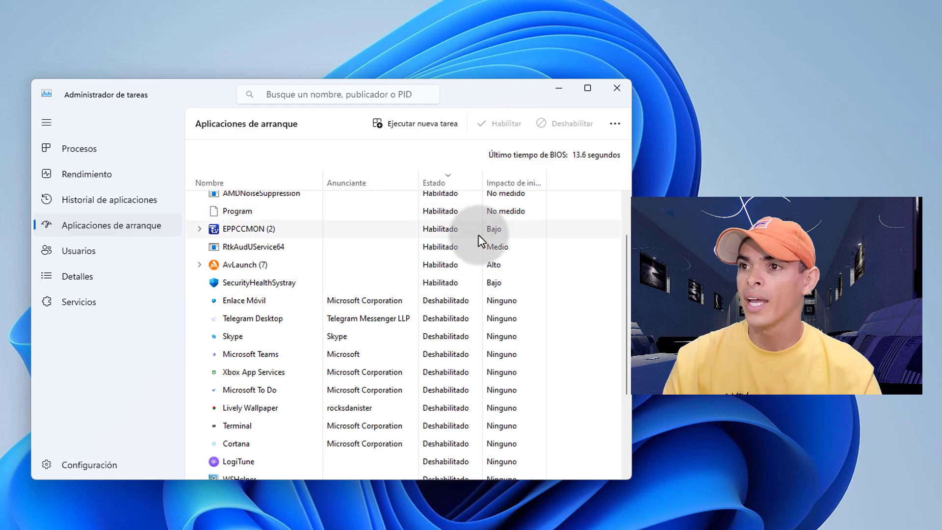
scroll(478, 241, "up", 2)
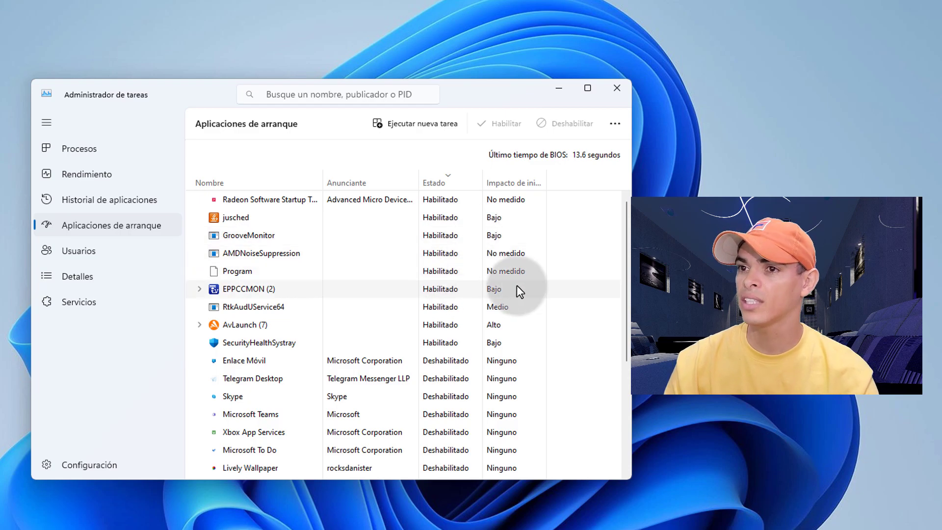
scroll(451, 291, "down", 1)
scroll(450, 292, "down", 3)
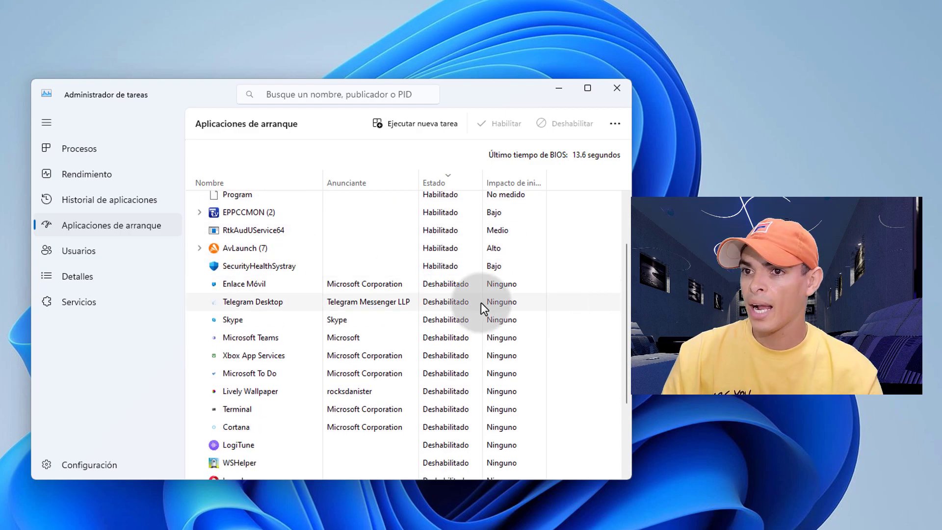
scroll(481, 302, "down", 5)
scroll(488, 303, "down", 1)
scroll(488, 303, "up", 4)
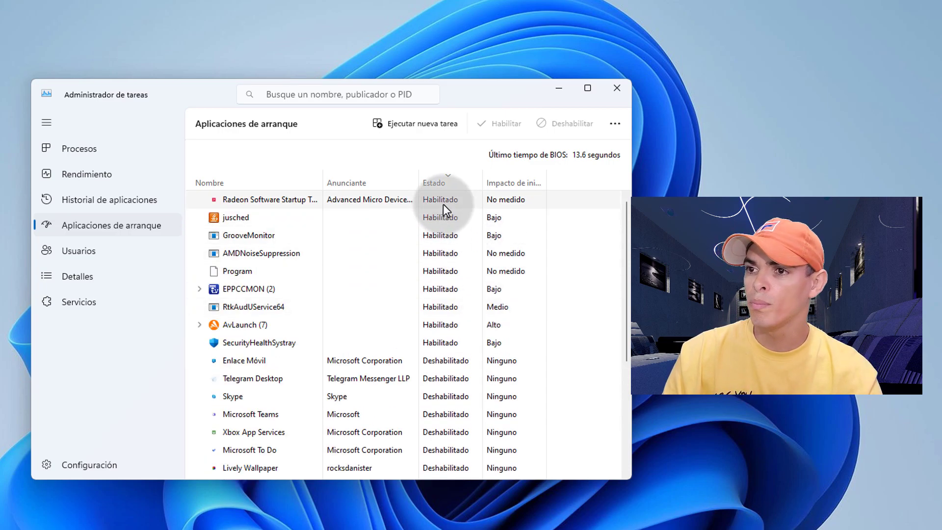
scroll(488, 326, "down", 4)
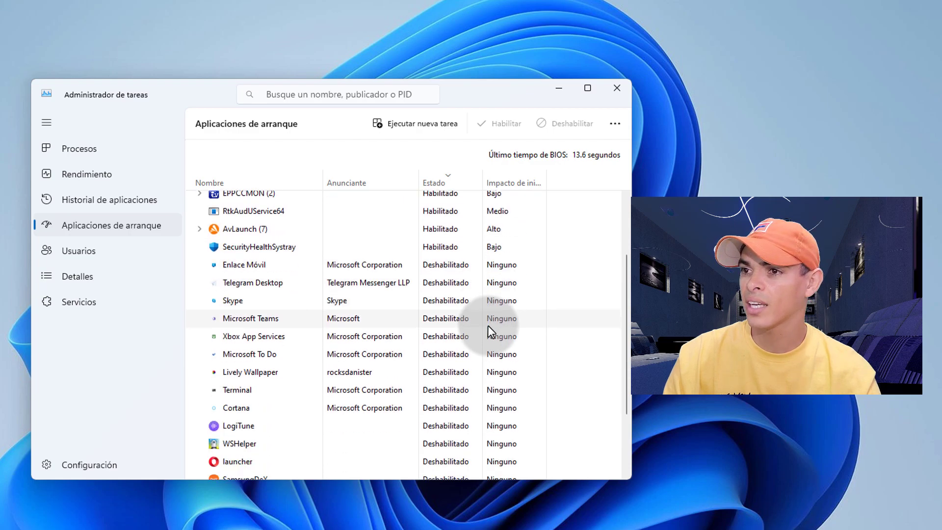
scroll(503, 327, "up", 4)
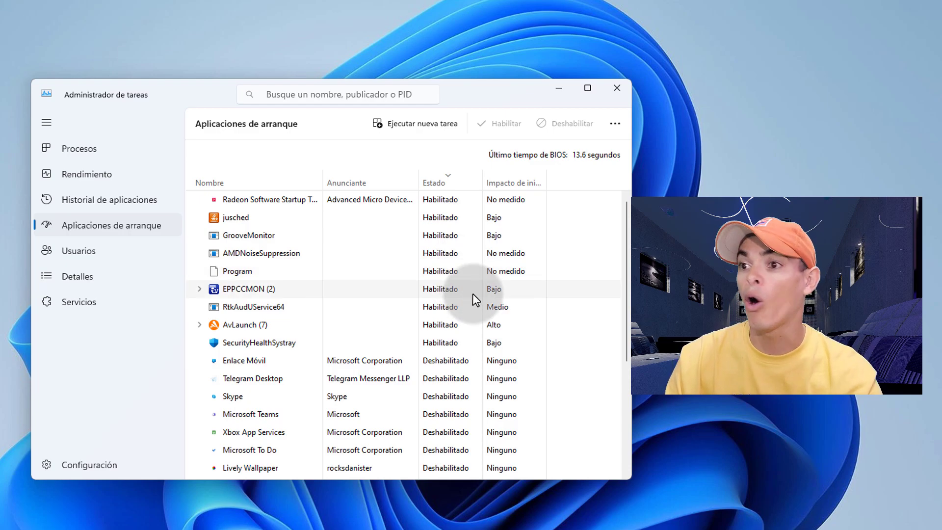
scroll(472, 293, "down", 2)
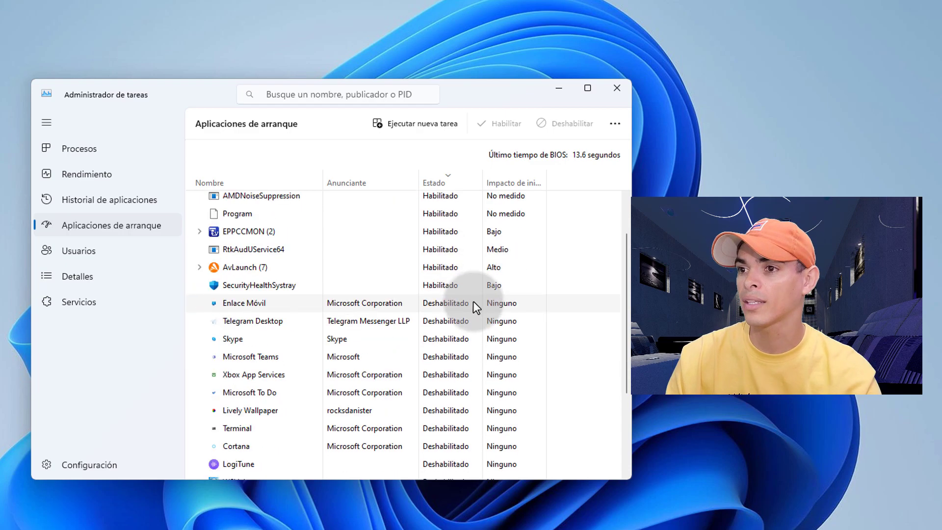
Enable Telegram Desktop as a startup application and disable it again.
right_click(441, 323)
key("Escape")
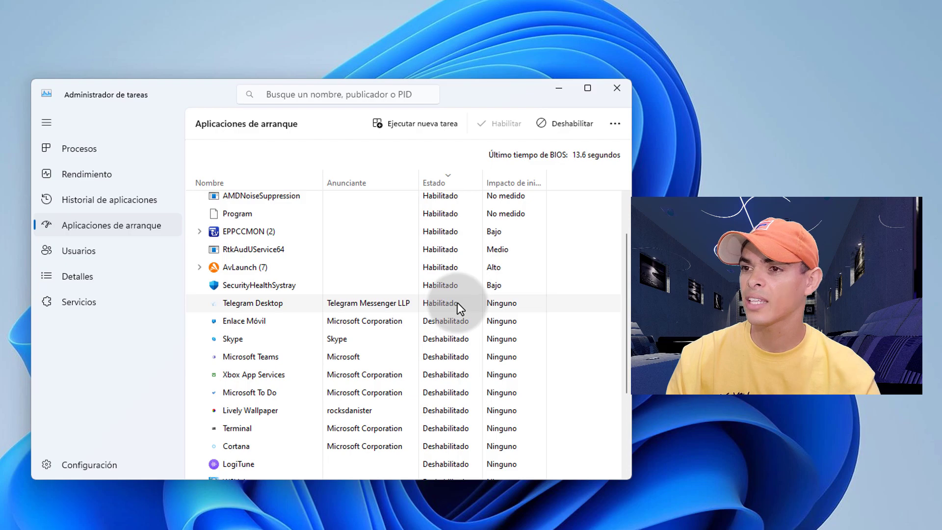
right_click(441, 302)
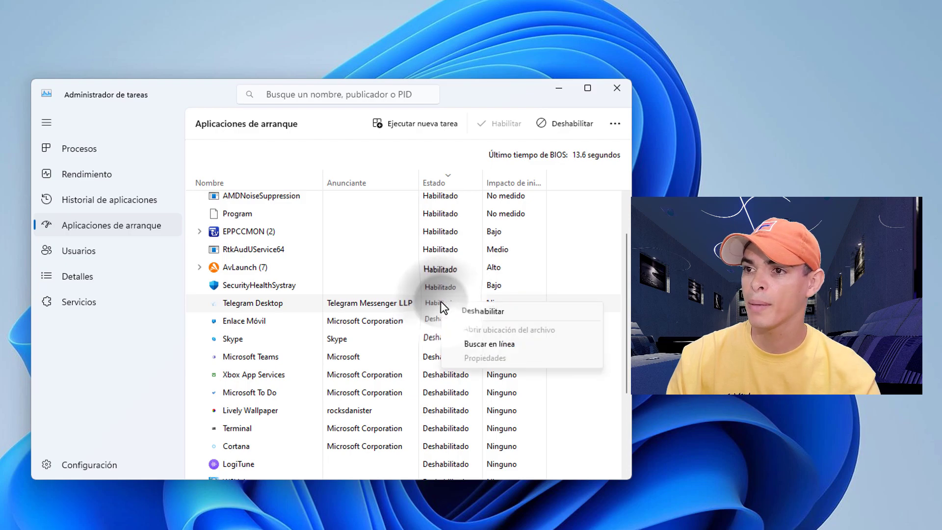
left_click(485, 310)
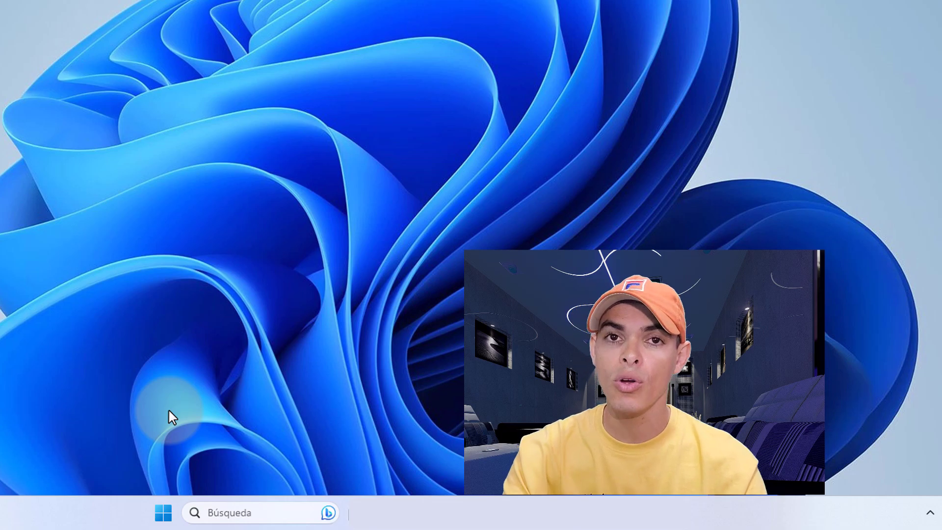
Search Windows for "desg" and open the Desfragmentar y optimizar unidades application.
left_click(251, 513)
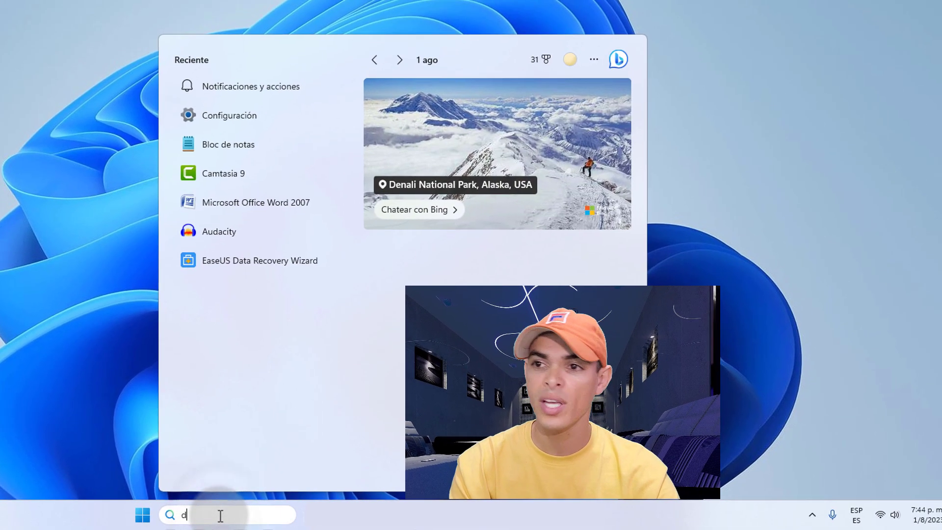
type("desg")
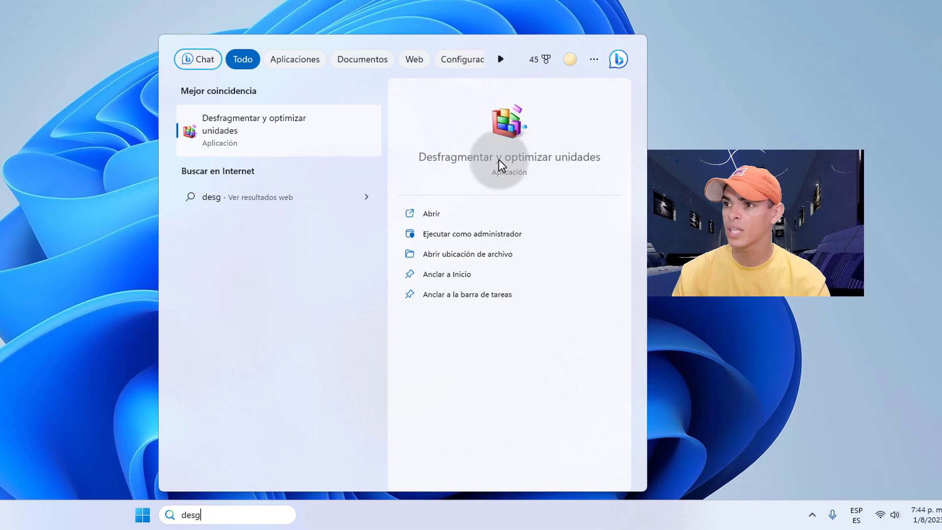
left_click(554, 165)
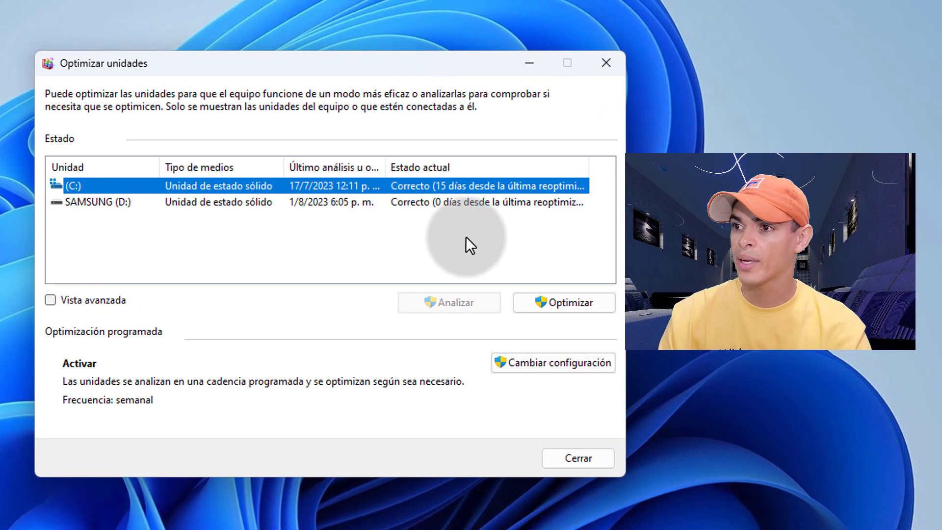
In the scheduled optimization settings, choose only the SAMSUNG (D:) drive for periodic optimization, leaving C: out.
left_click(540, 363)
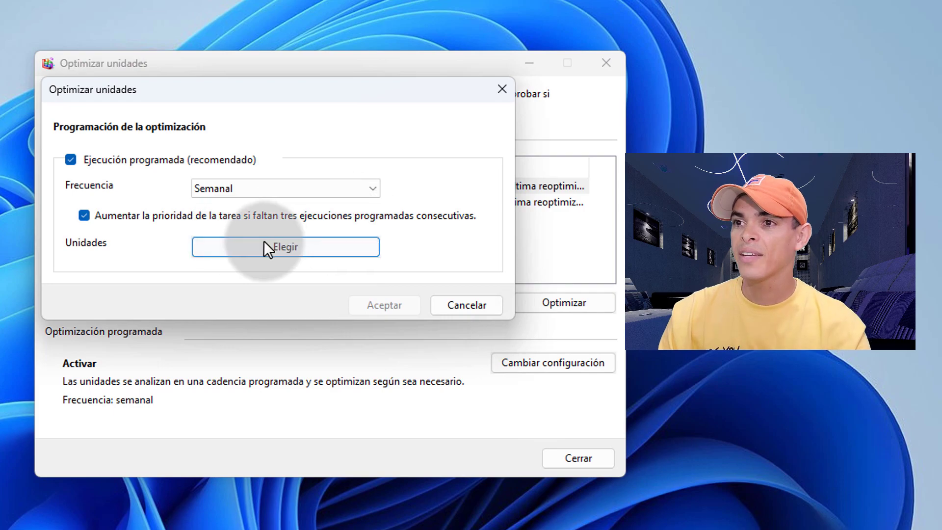
left_click(302, 248)
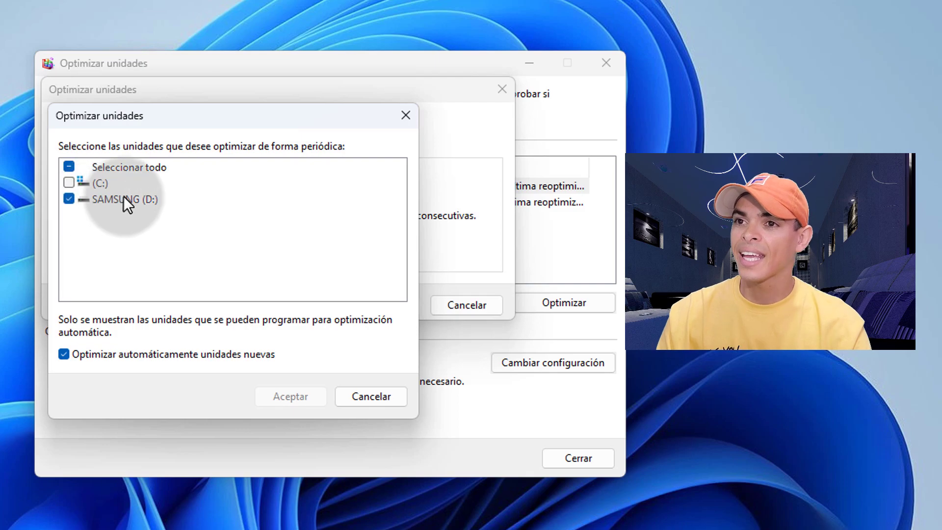
left_click(70, 183)
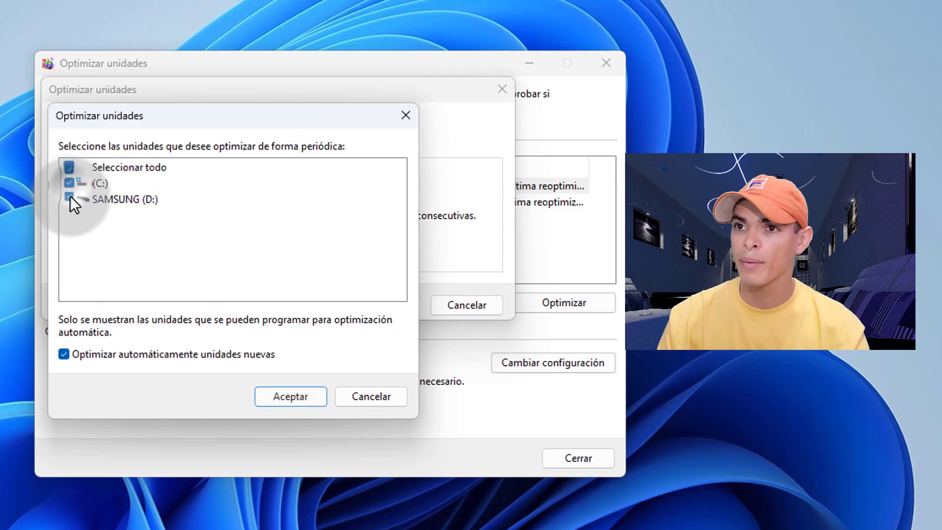
left_click(69, 166)
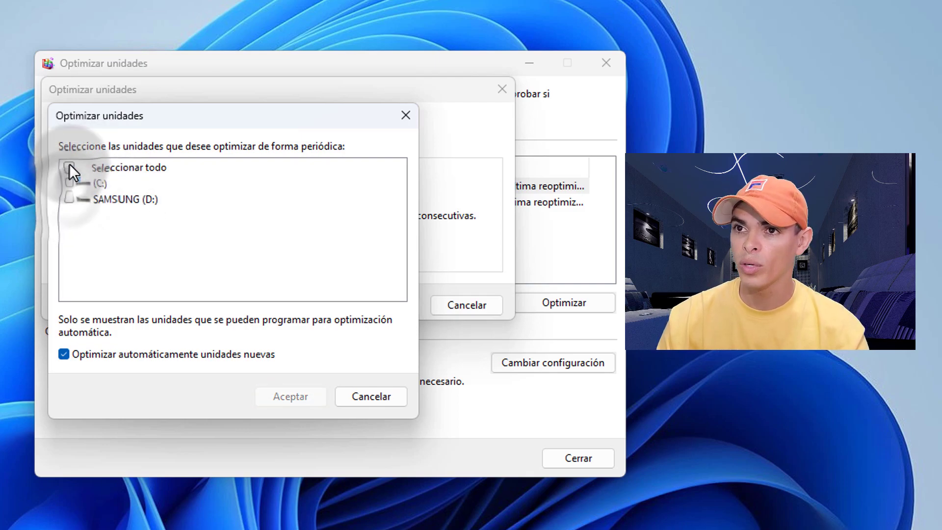
left_click(69, 200)
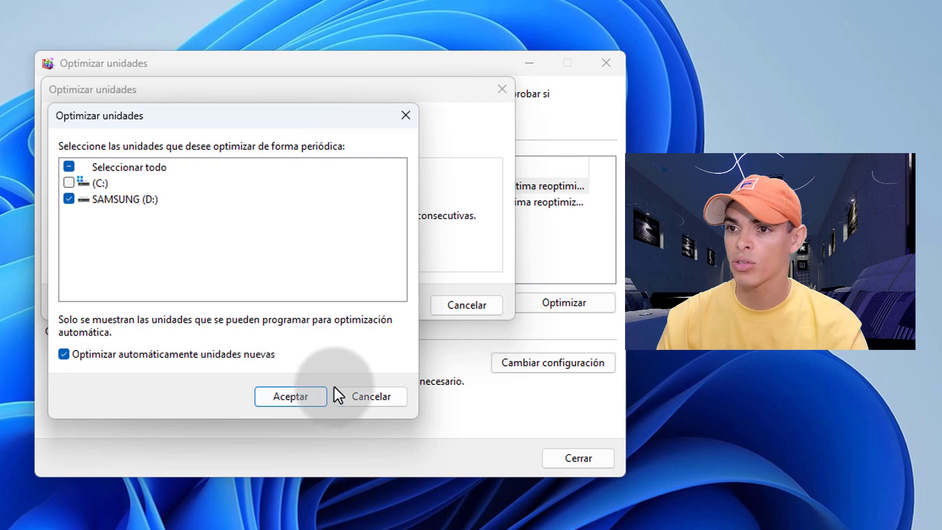
left_click(292, 398)
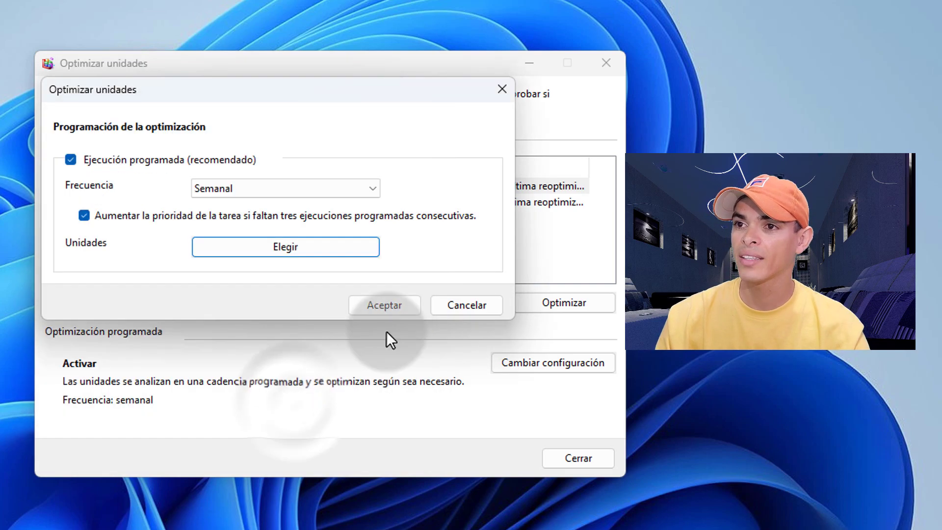
Set the scheduled optimization frequency to Semanal, accept the schedule and close the drive optimizer.
left_click(292, 189)
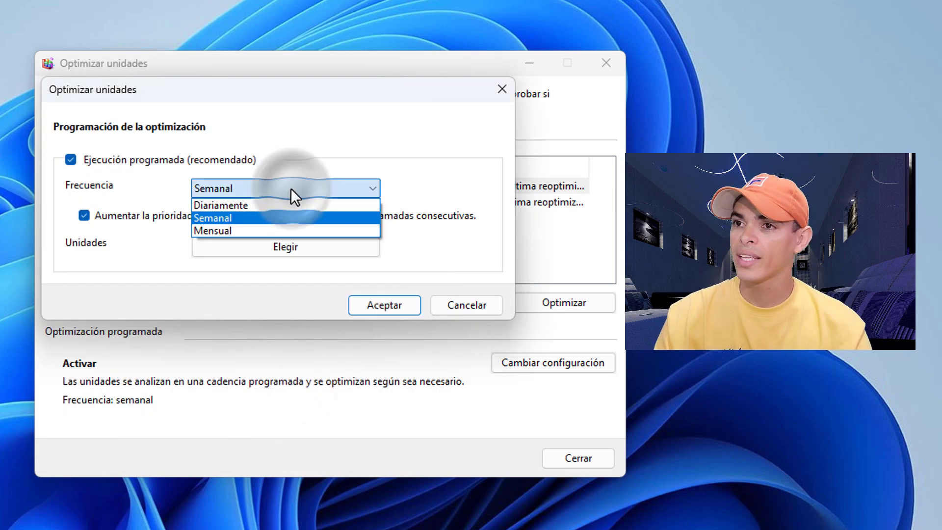
left_click(236, 220)
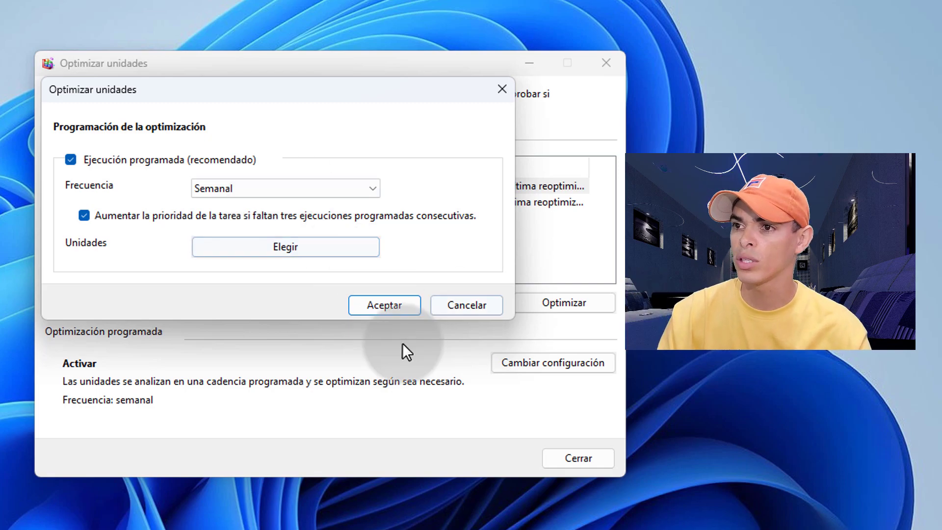
left_click(384, 300)
left_click(578, 460)
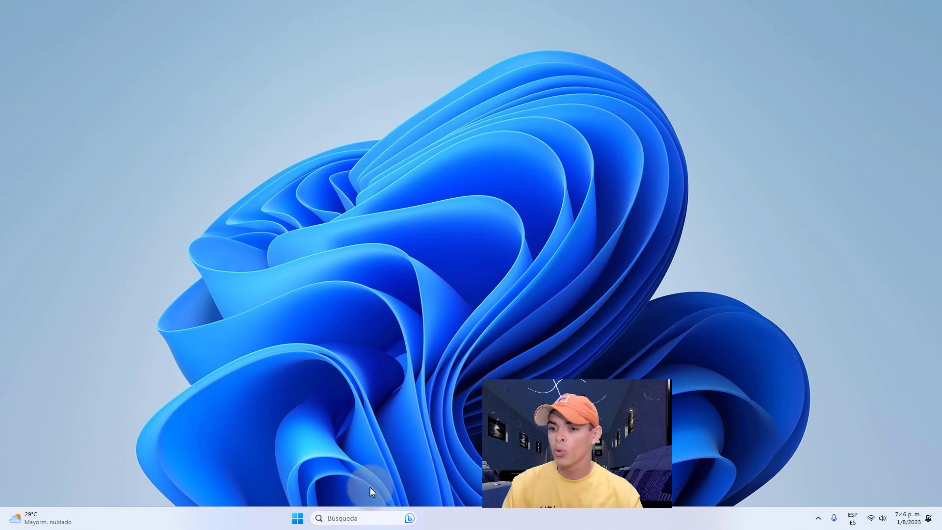
Search Windows for "edita", open Editar plan de energía and bring up its advanced power settings.
left_click(344, 518)
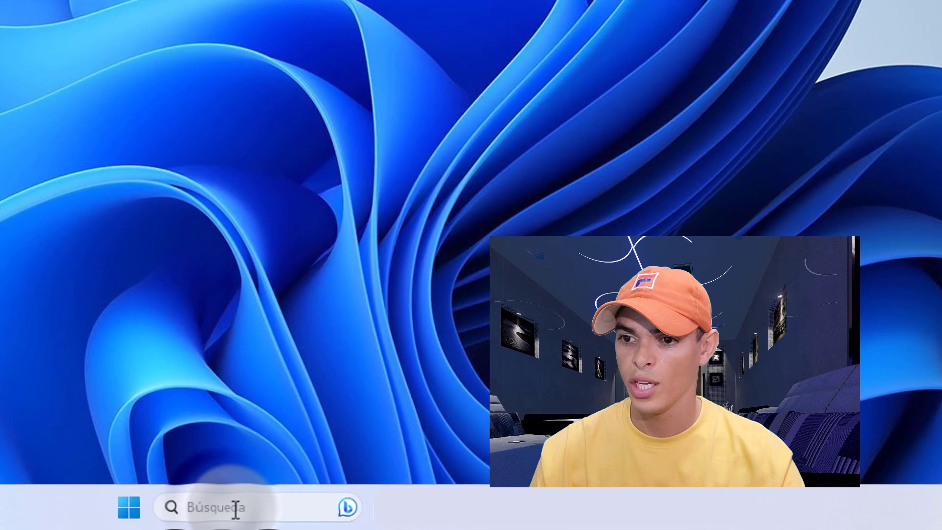
type("edita")
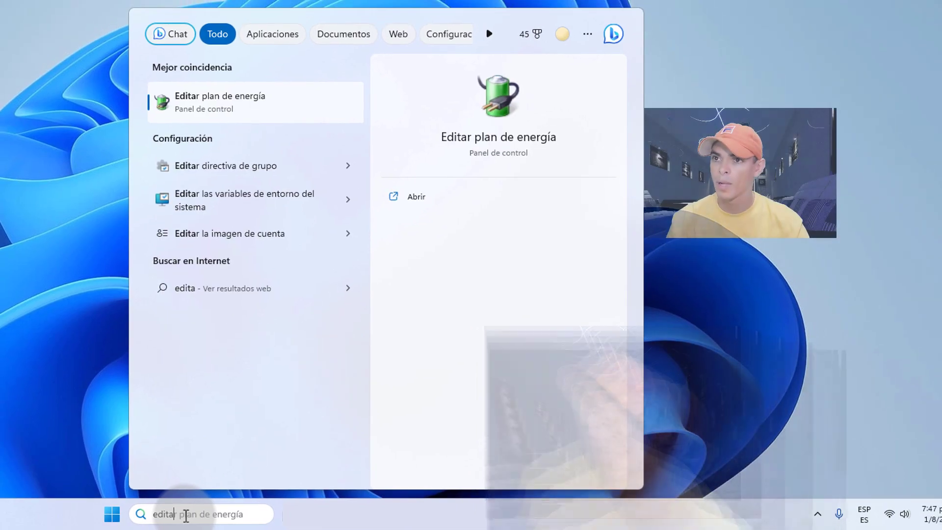
left_click(539, 140)
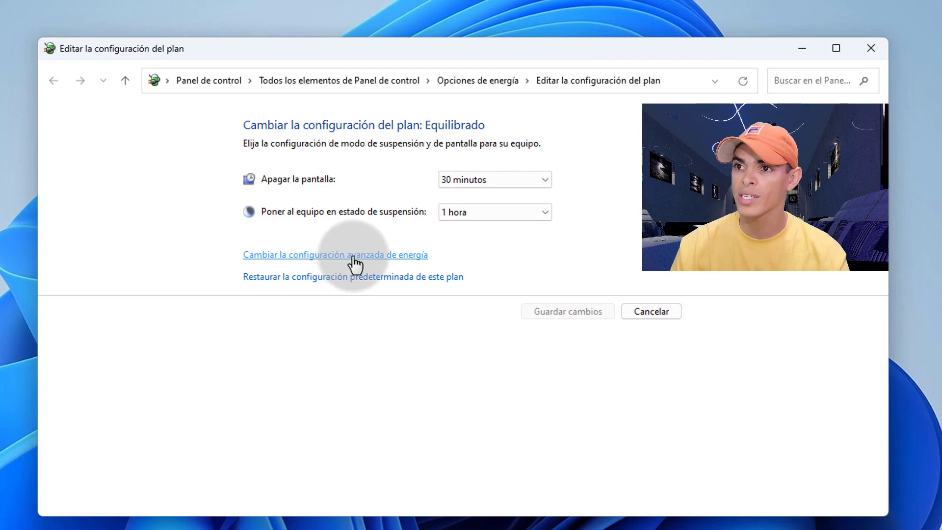
left_click(382, 265)
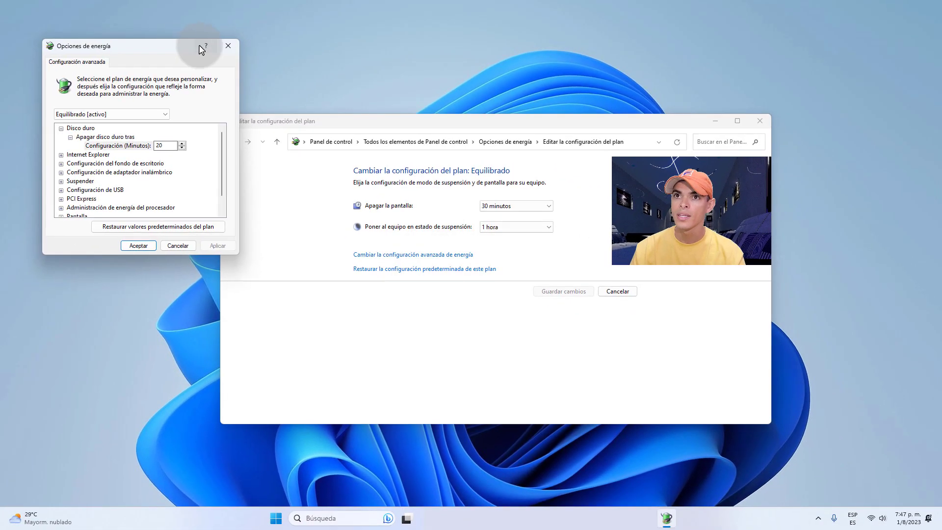
left_click_drag(201, 49, 552, 63)
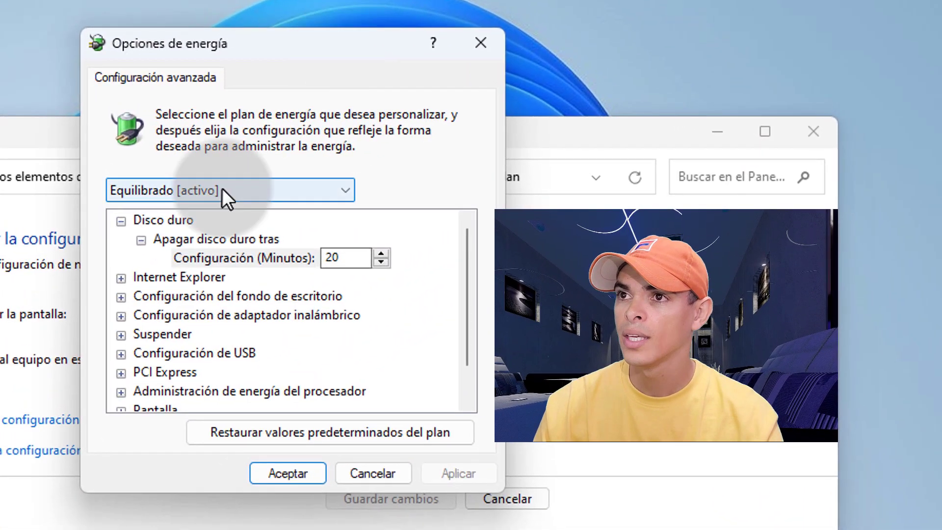
Select the Alto rendimiento power plan in the advanced power options, accept it and close the plan settings.
left_click(309, 190)
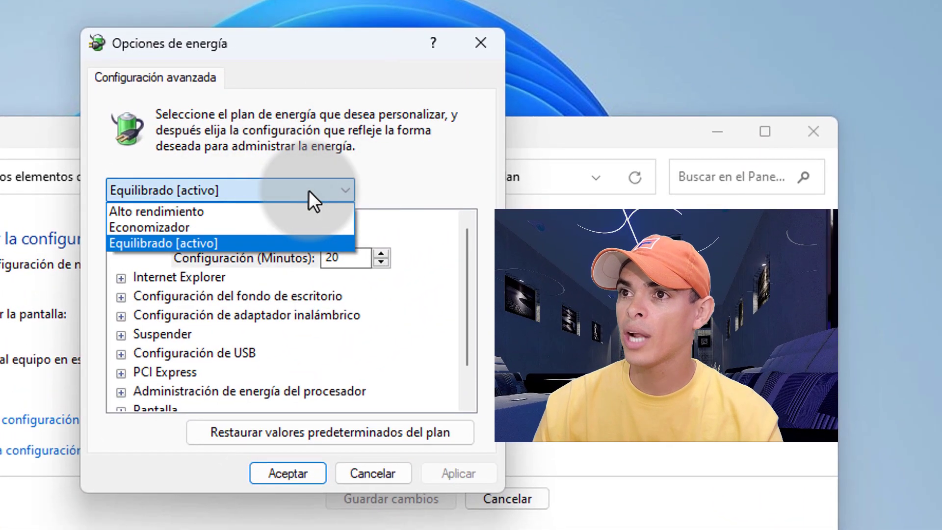
left_click(163, 211)
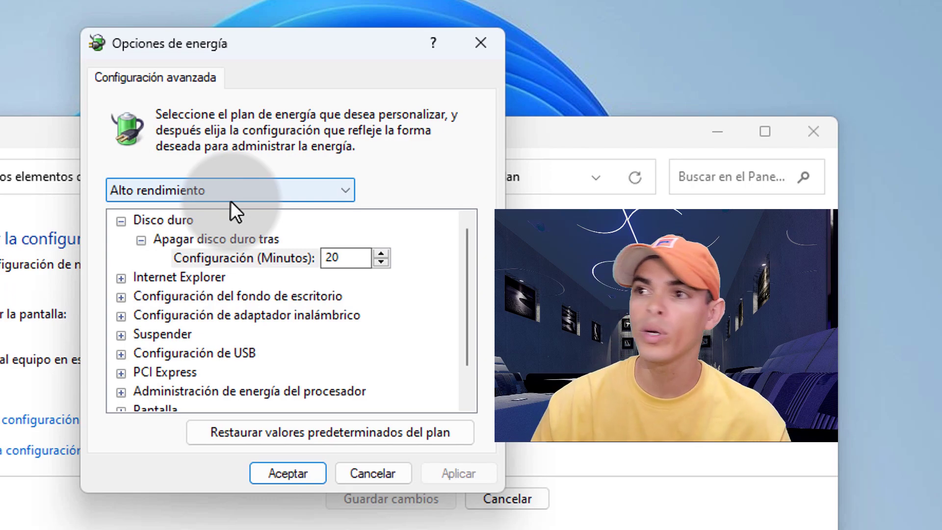
left_click(295, 475)
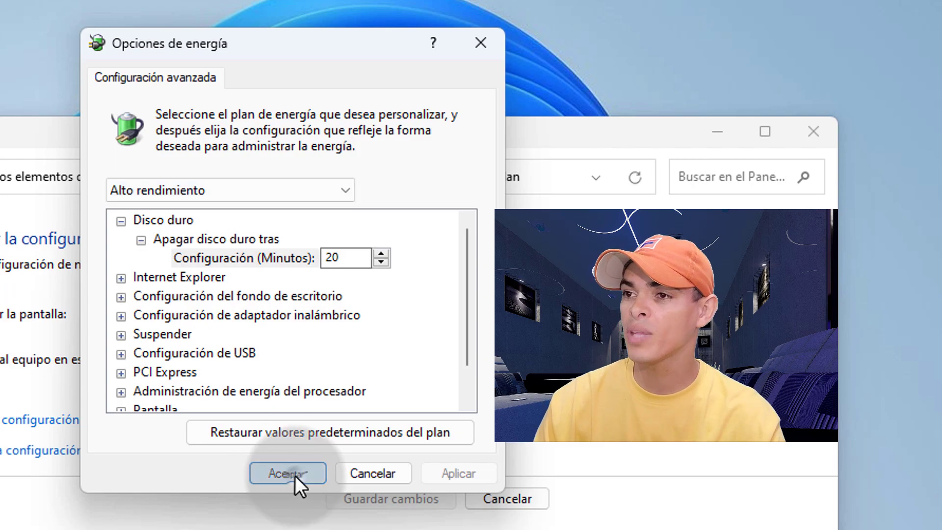
left_click(813, 132)
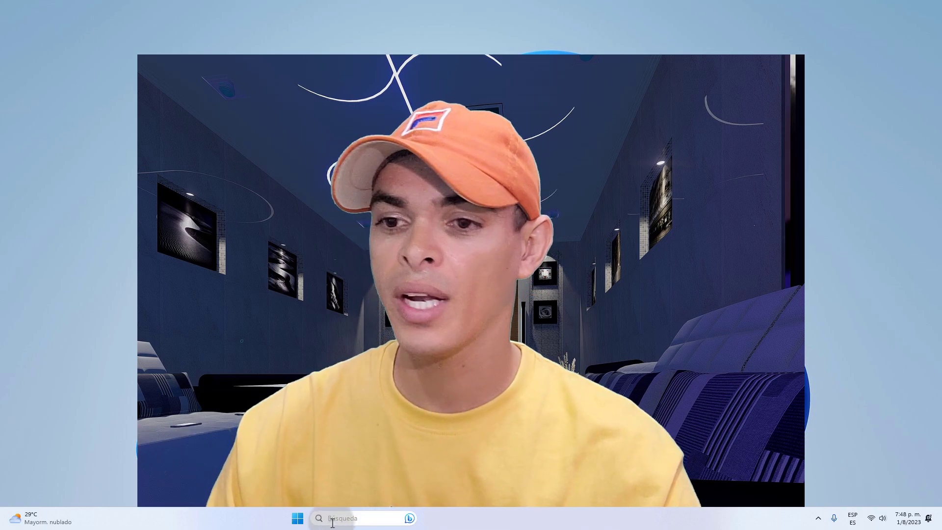
Search Windows for "eje", open Ejecutar and run msconfig.
left_click(332, 523)
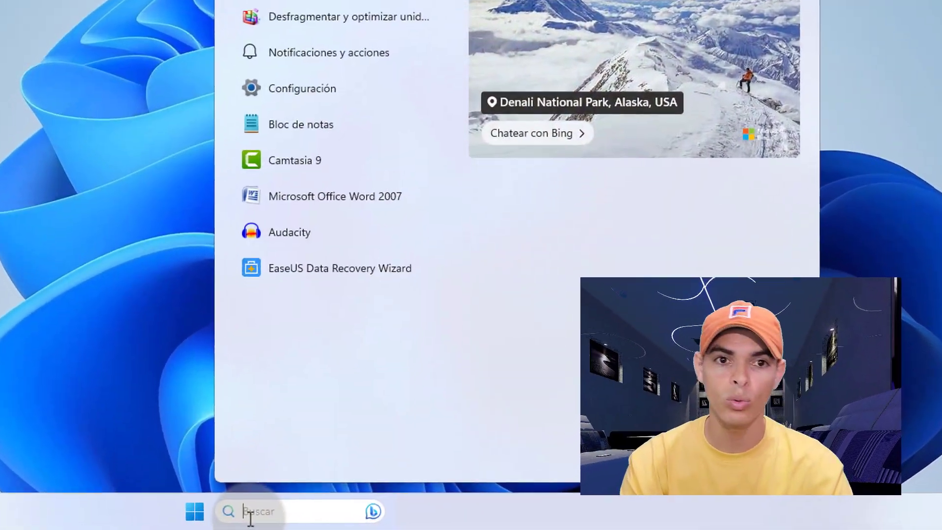
type("ej")
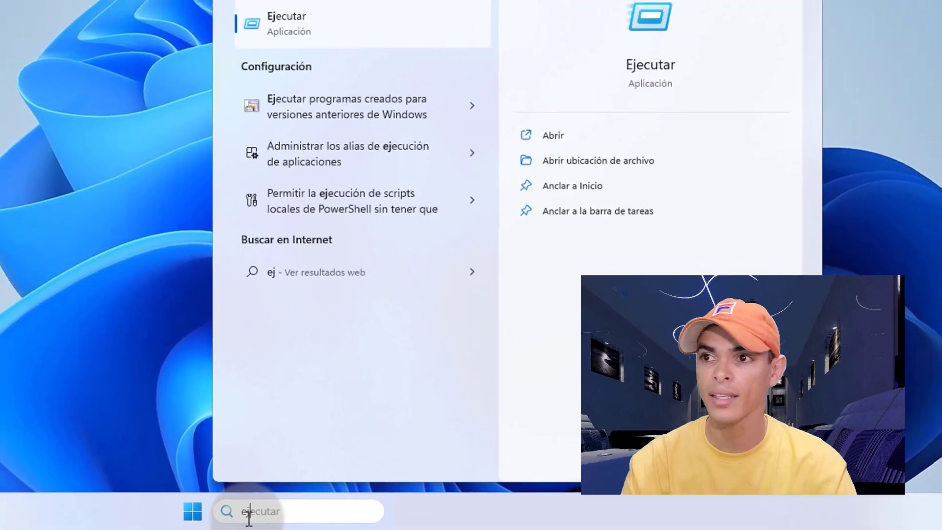
type("e")
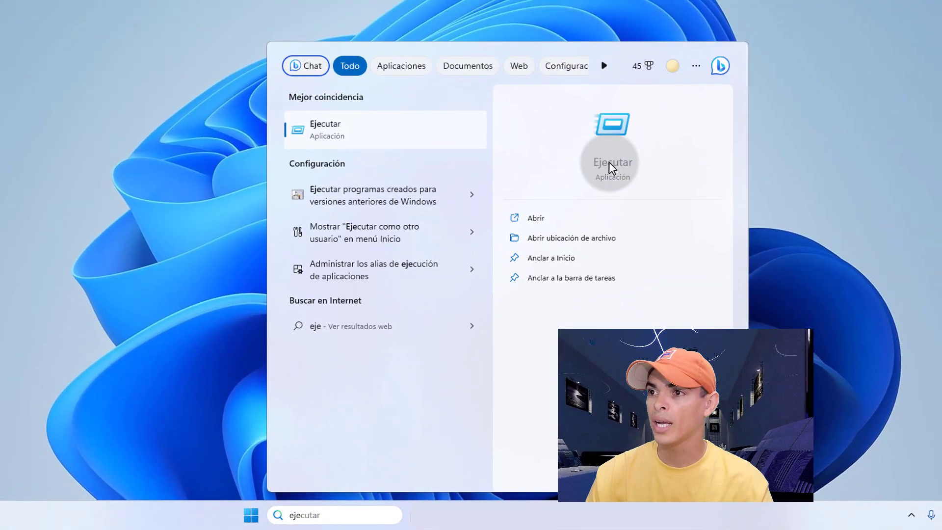
left_click(609, 162)
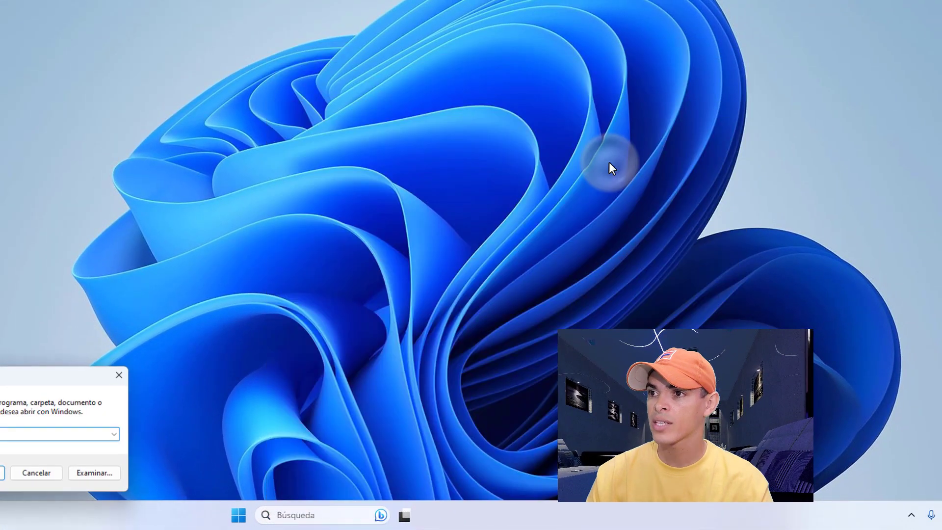
left_click_drag(19, 373, 635, 73)
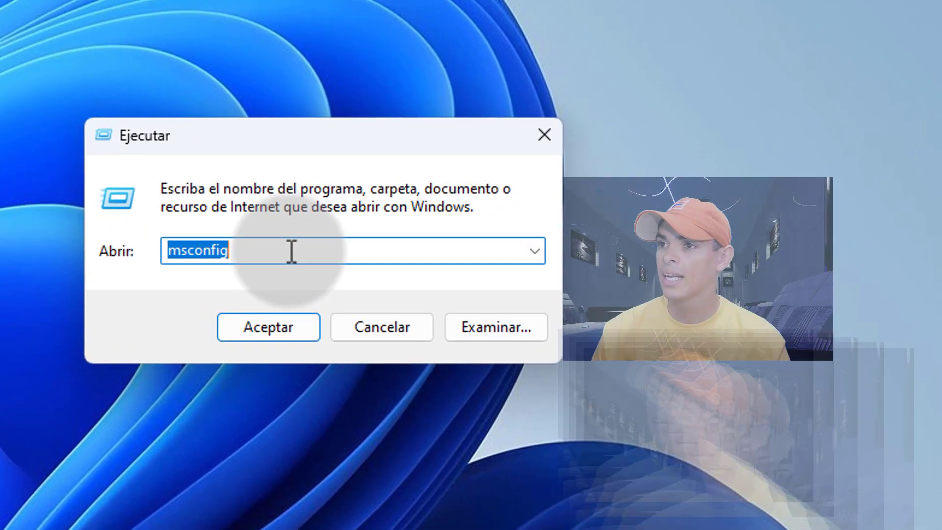
left_click(292, 251)
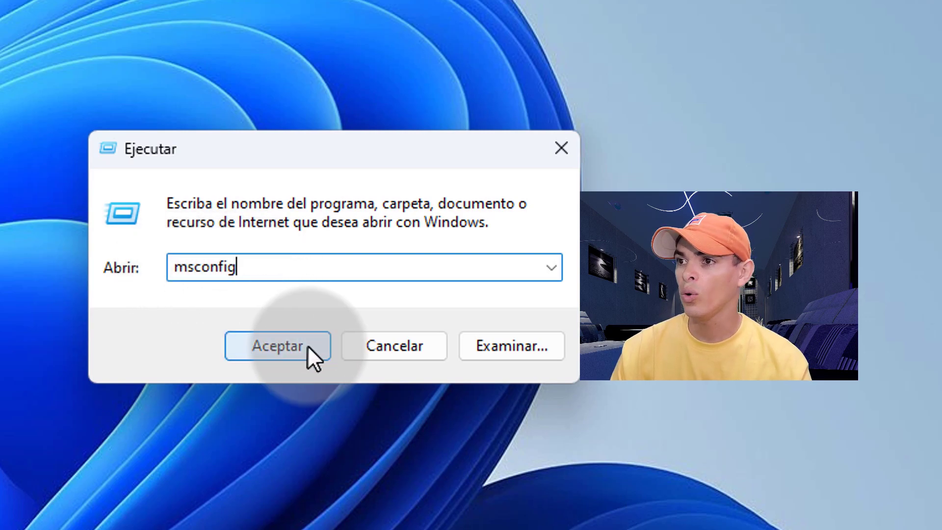
left_click(251, 344)
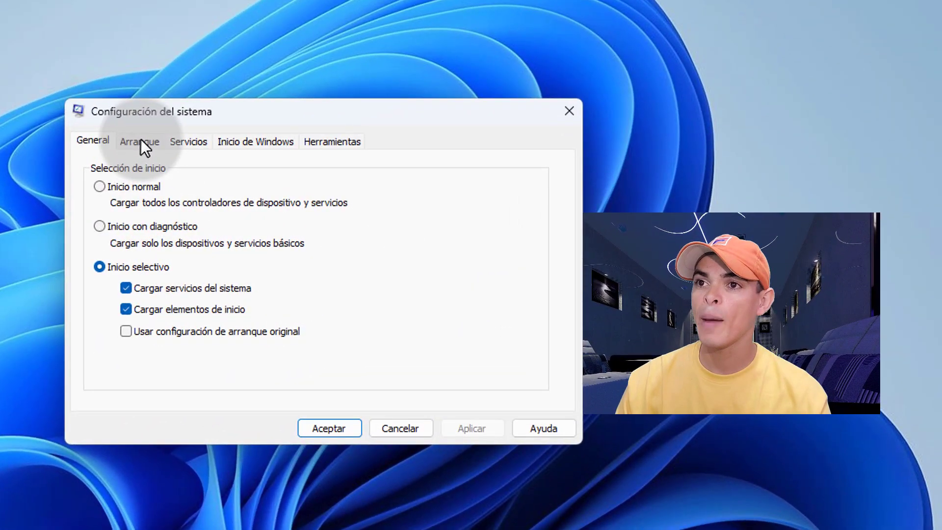
Open the advanced boot options for Windows 11 and turn off the Número de procesadores setting.
left_click(154, 141)
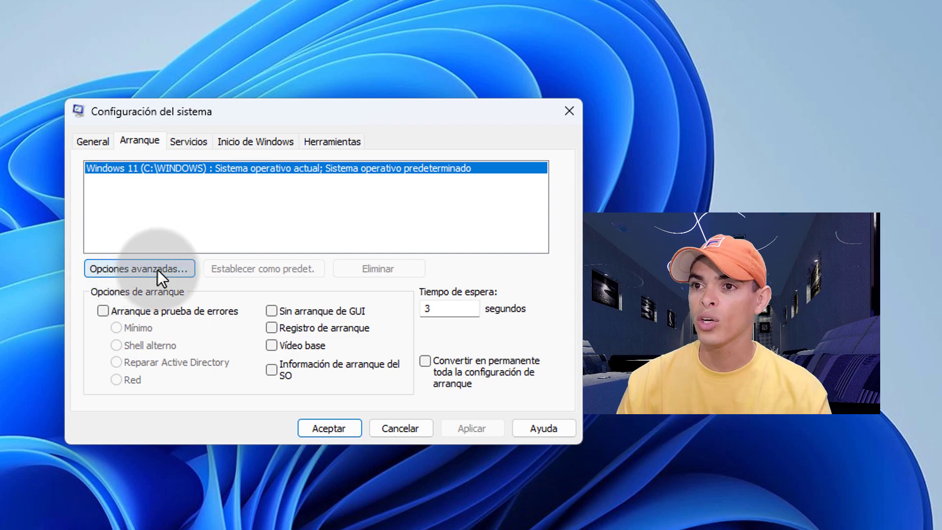
left_click(129, 269)
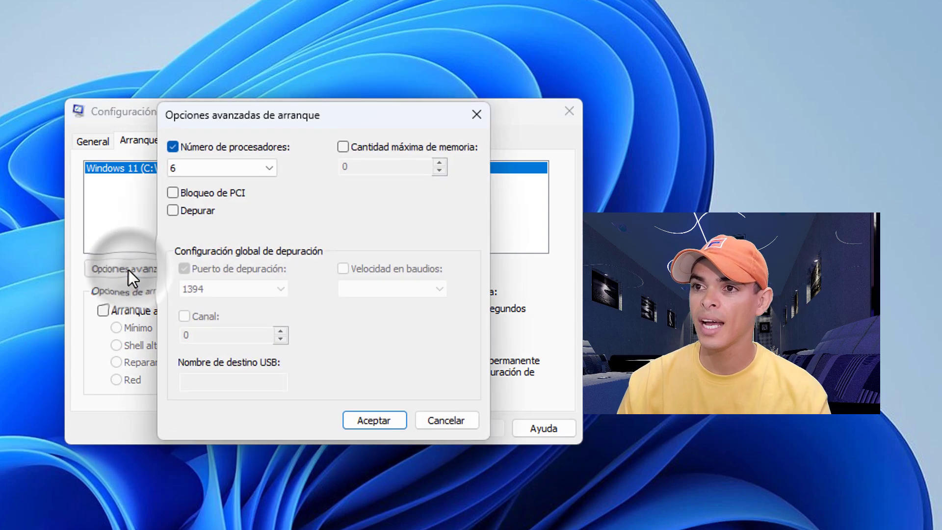
left_click(190, 168)
left_click(181, 183)
left_click(173, 147)
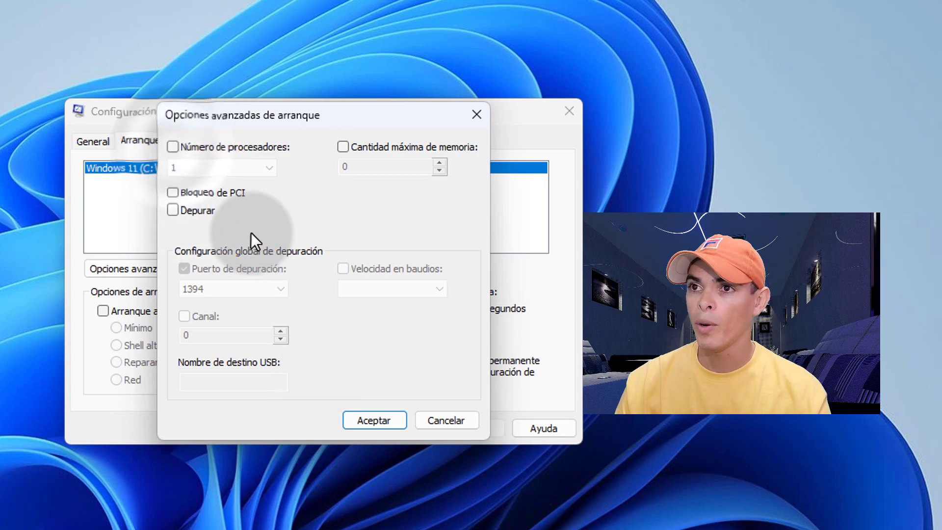
Enable Número de procesadores with 6 processors, then apply and accept the boot configuration.
left_click(172, 147)
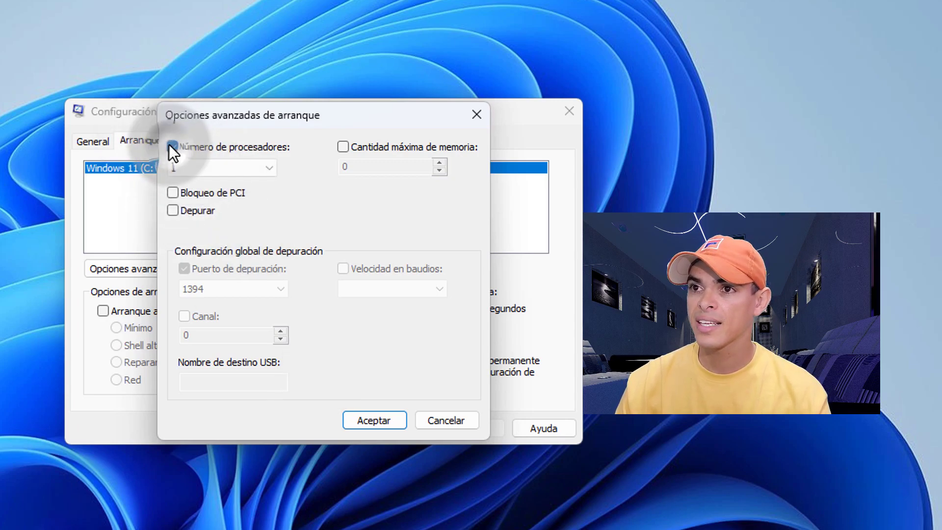
left_click(245, 166)
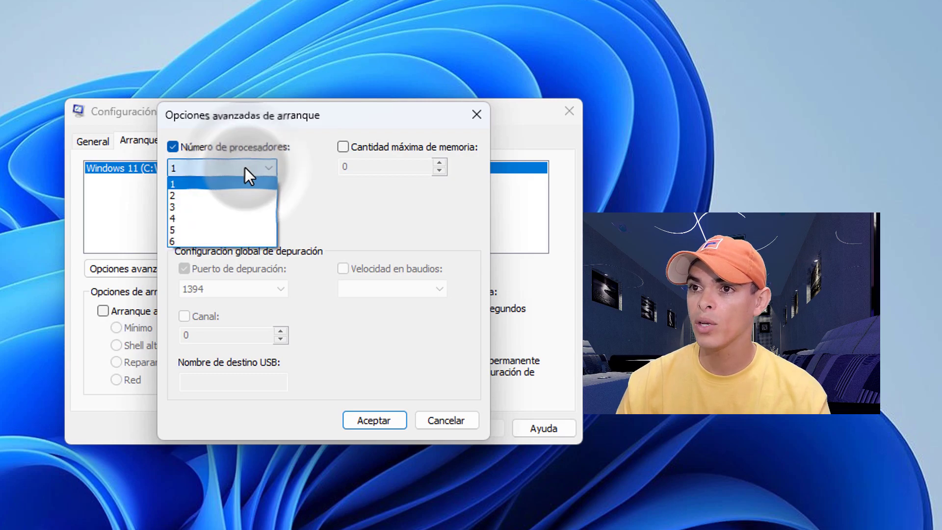
left_click(204, 240)
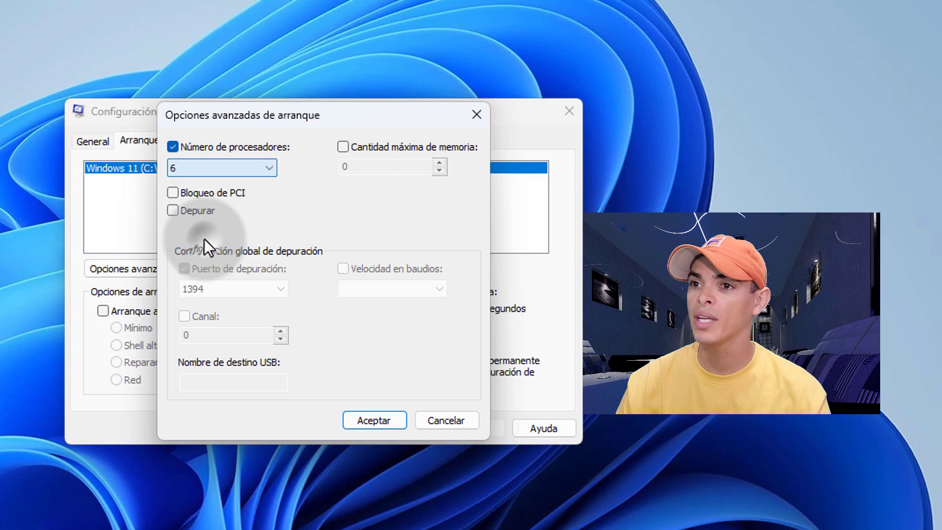
left_click(381, 419)
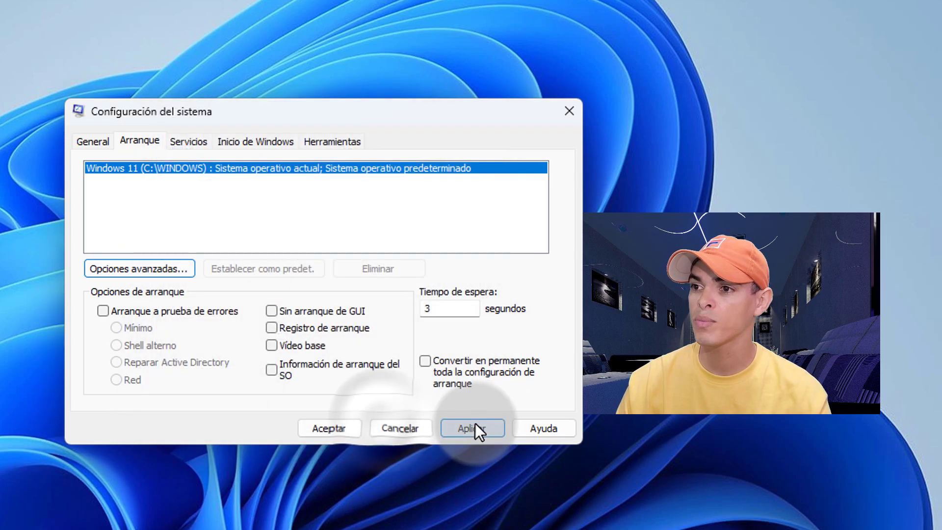
left_click(477, 424)
left_click(324, 428)
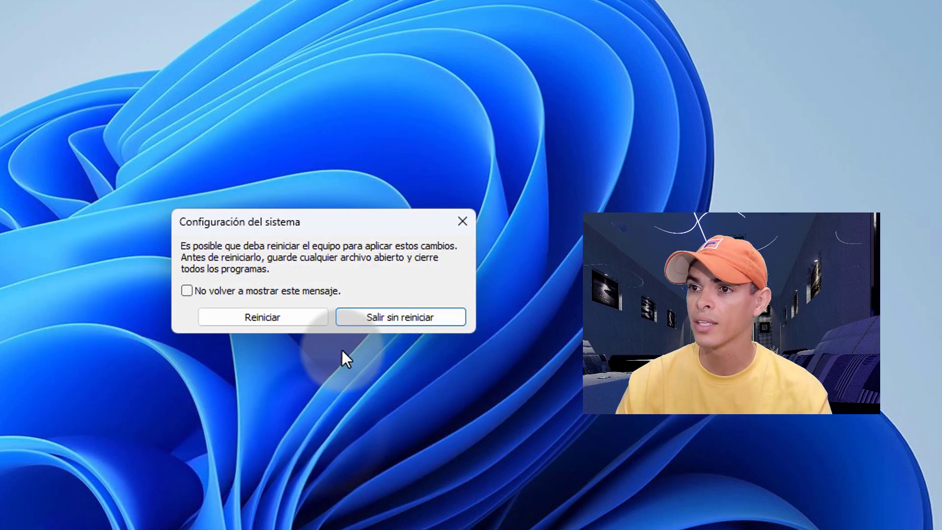